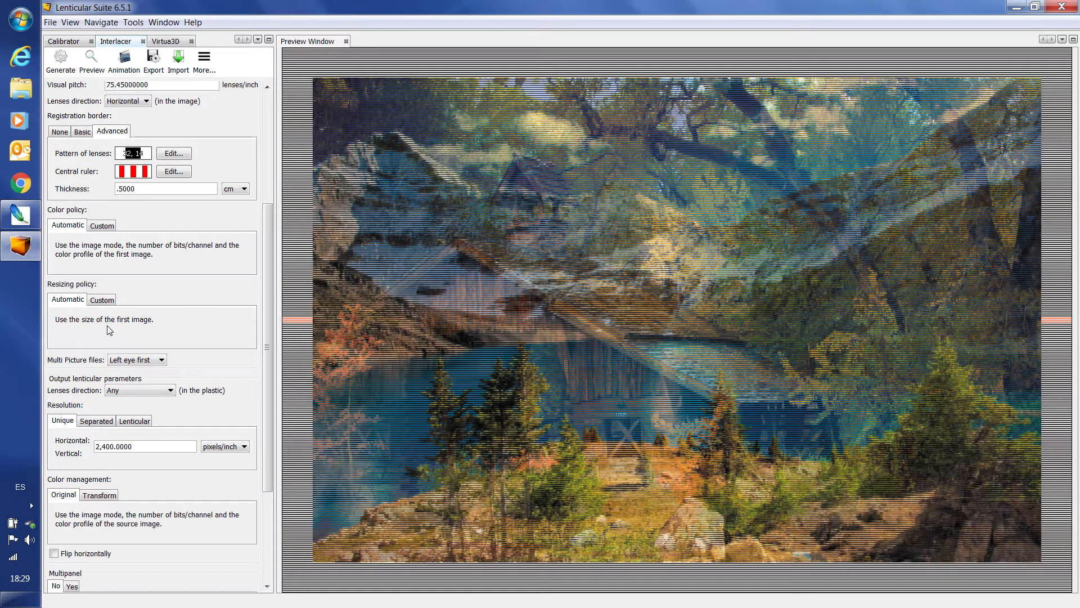
# Set a custom resizing policy with a width of 12 cm and a height of 8 cm.
pyautogui.click(106, 301)
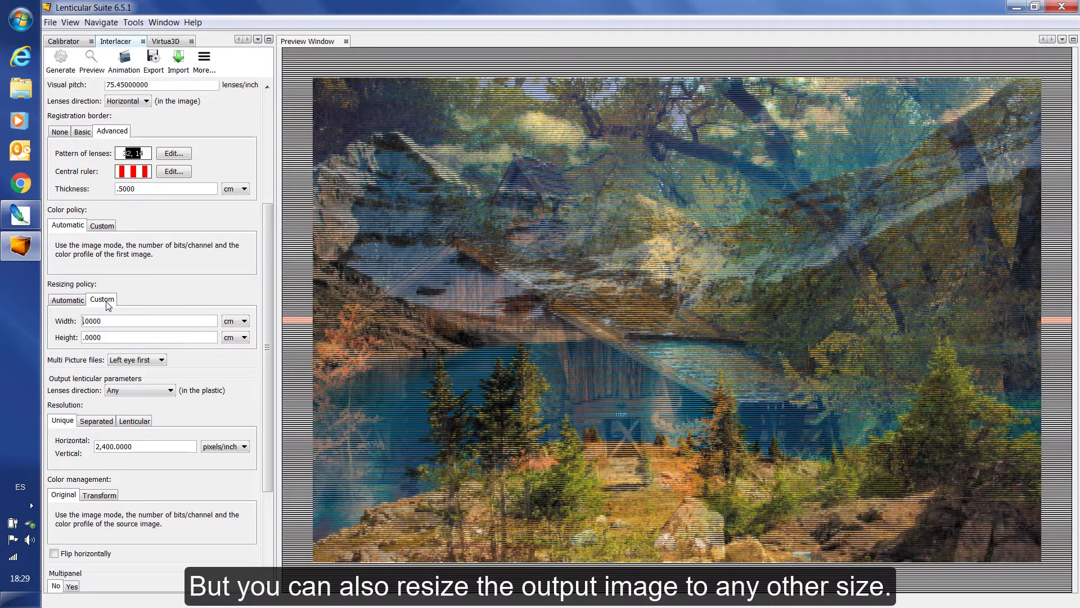
pyautogui.moveTo(89, 323)
pyautogui.mouseDown()
pyautogui.moveTo(107, 323)
pyautogui.moveTo(85, 322)
pyautogui.mouseUp()
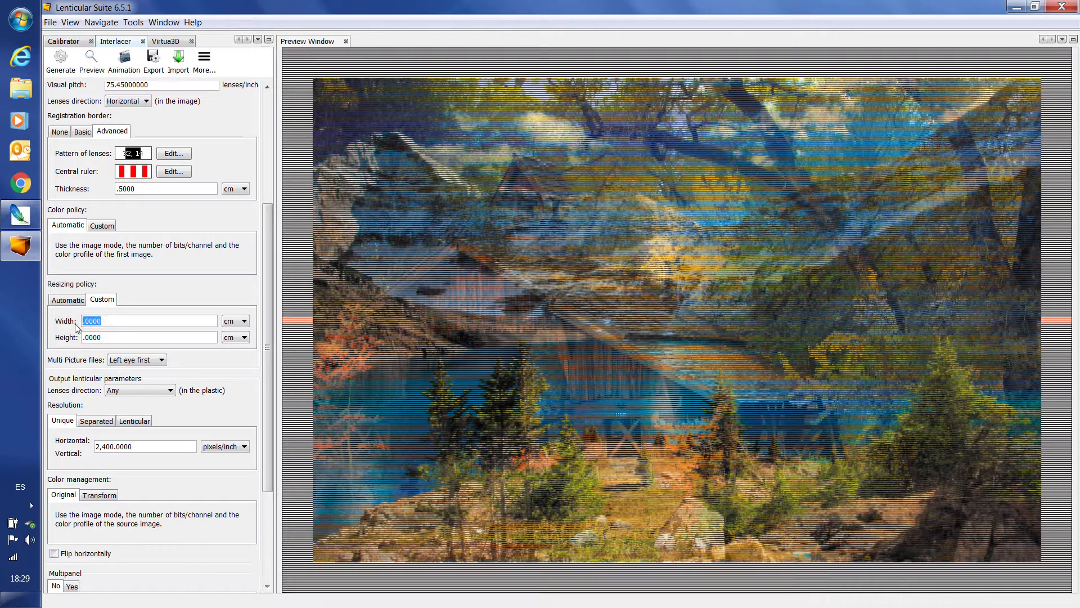
pyautogui.write('12')
pyautogui.moveTo(106, 338); pyautogui.dragTo(83, 336)
pyautogui.write('8')
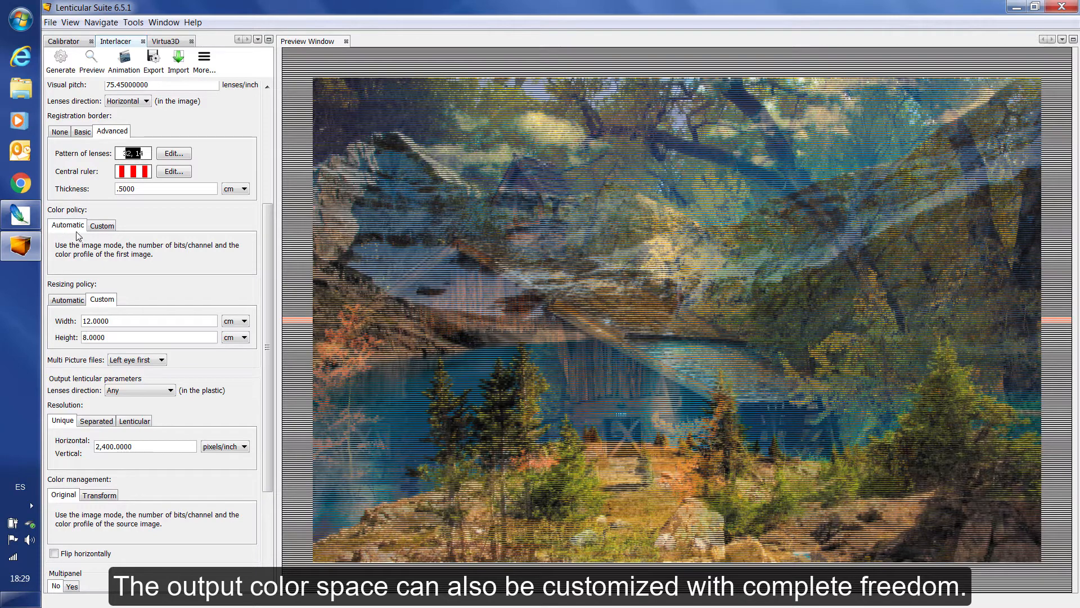
# Try a custom color policy with Color CMYK, 16 bits and the CoatedFOGRA27 profile, and return to the automatic policy.
pyautogui.click(103, 227)
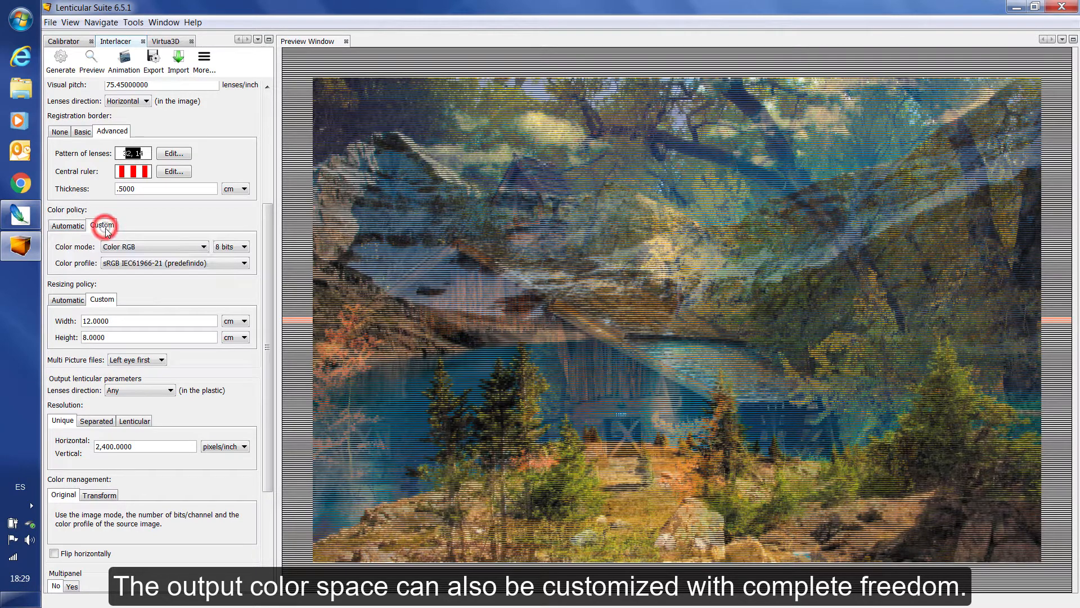
pyautogui.click(198, 251)
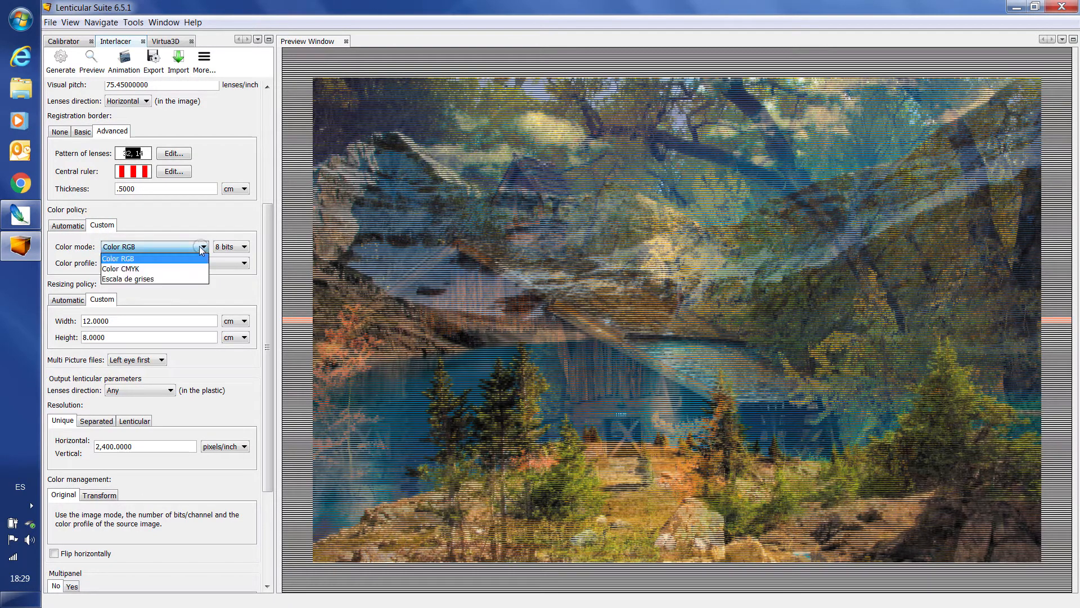
pyautogui.click(189, 265)
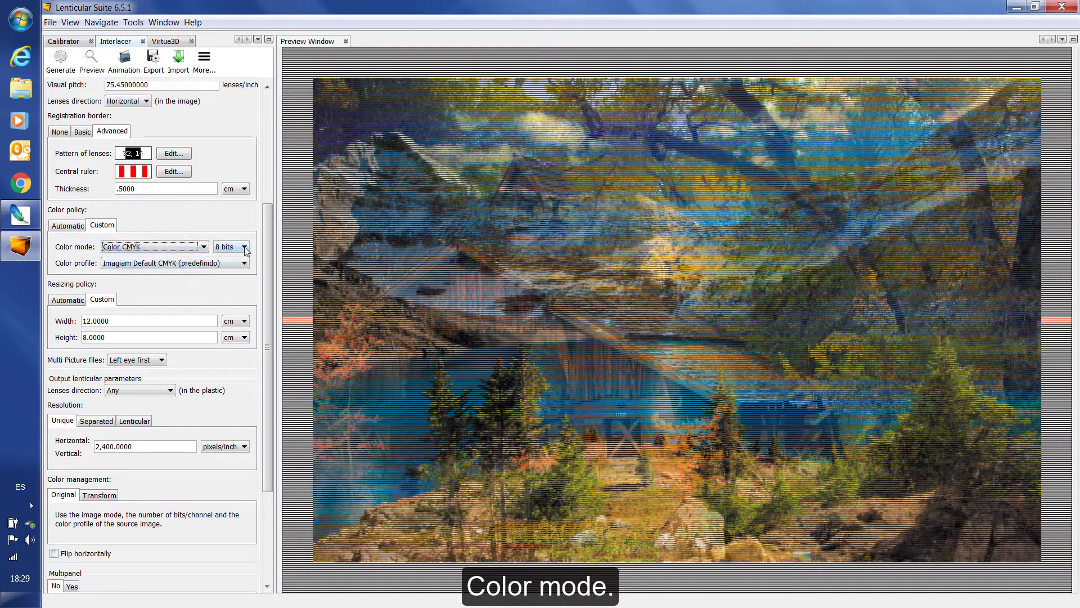
pyautogui.click(244, 248)
pyautogui.click(241, 270)
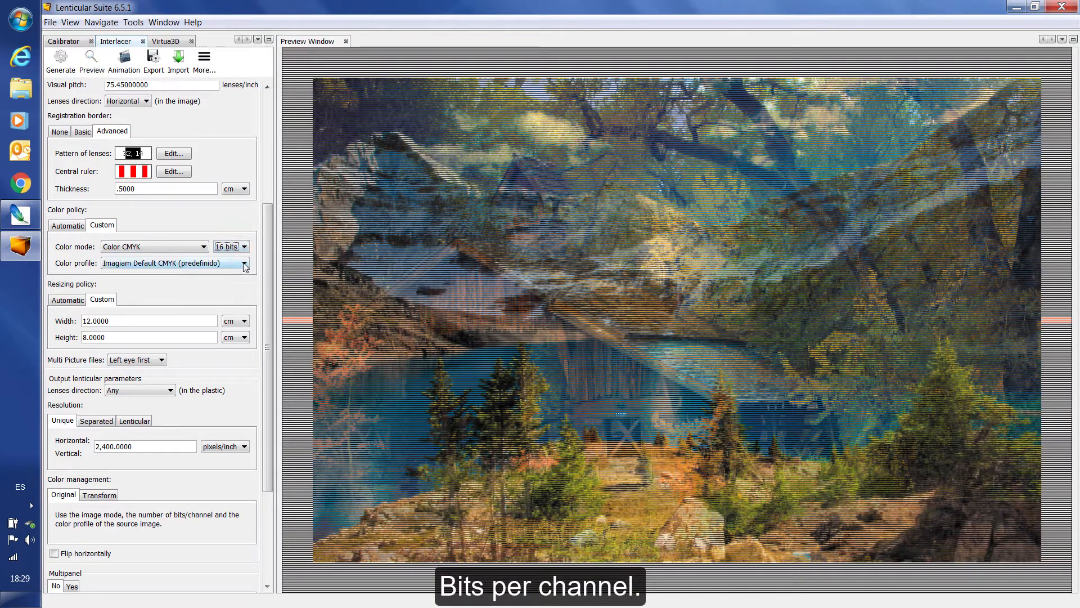
pyautogui.click(243, 265)
pyautogui.scroll(-2, 289, 295)
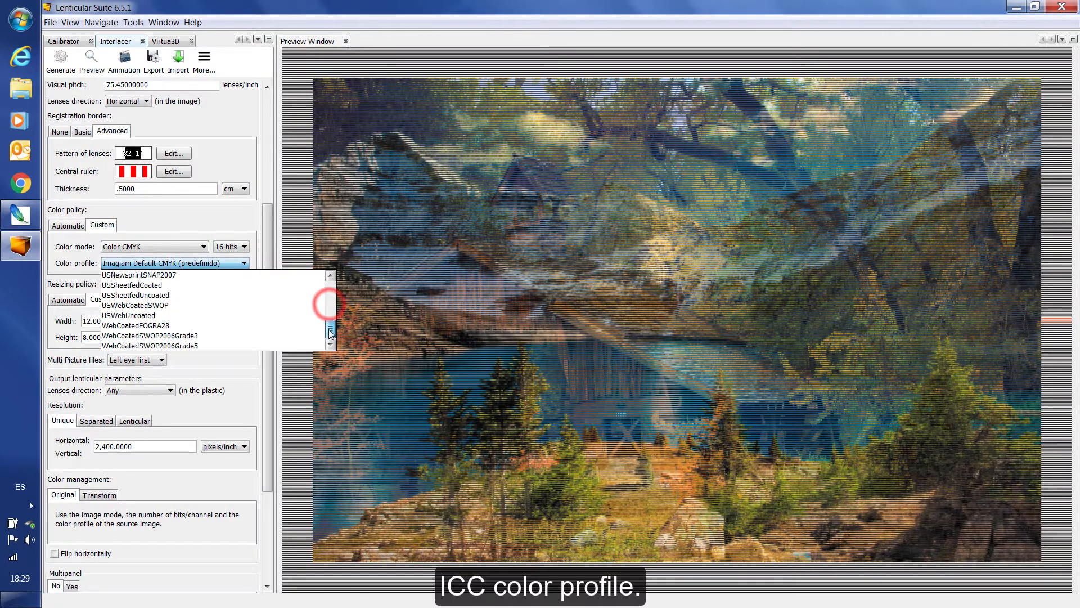
pyautogui.click(204, 276)
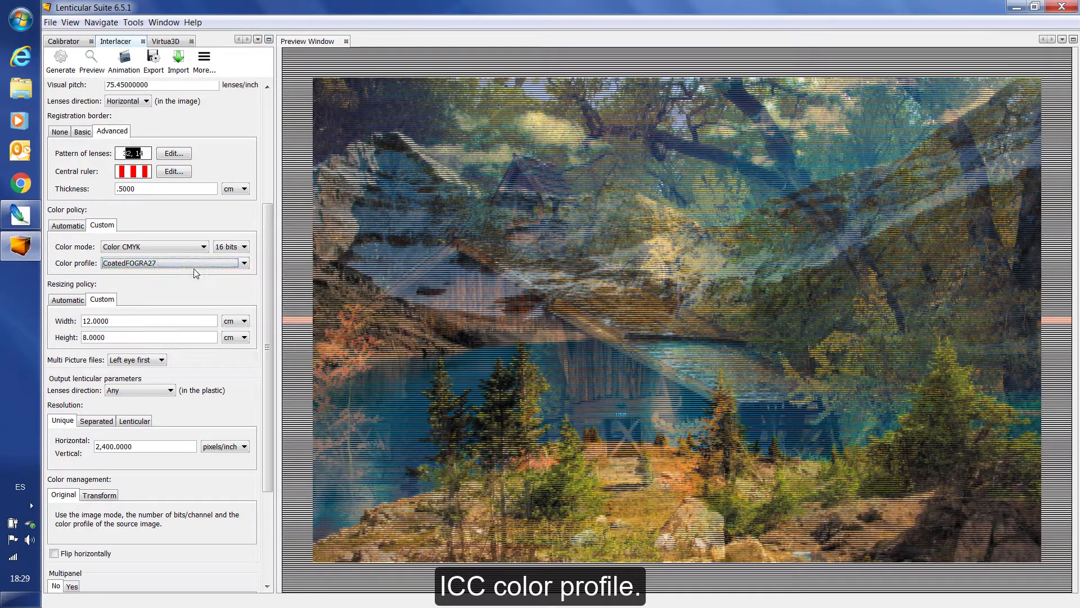
pyautogui.click(67, 227)
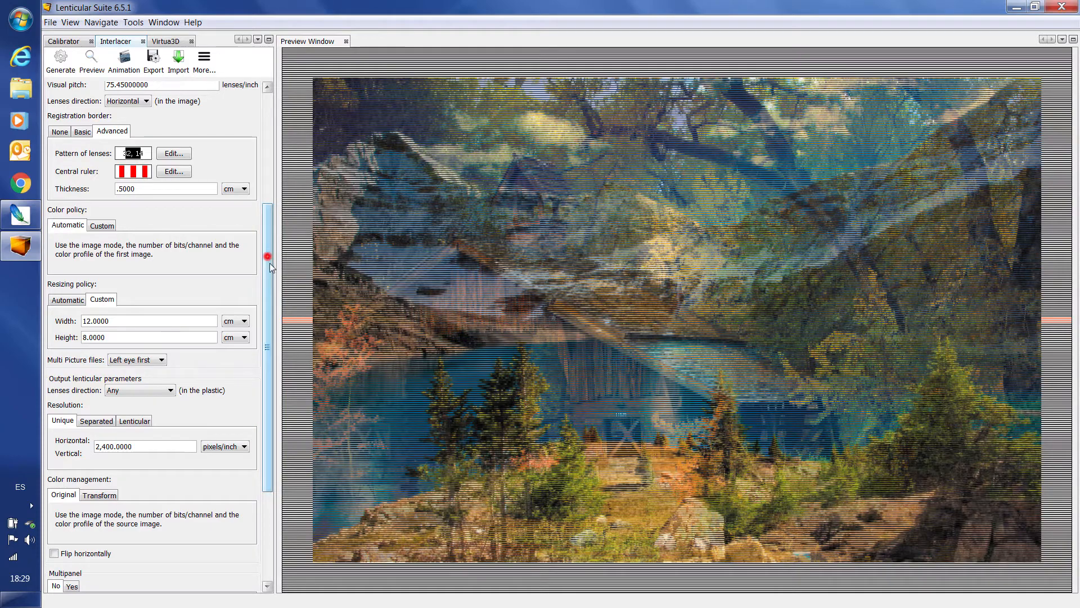
# Examine the unique output resolution and the separated horizontal and vertical resolution values.
pyautogui.moveTo(268, 262); pyautogui.dragTo(277, 330)
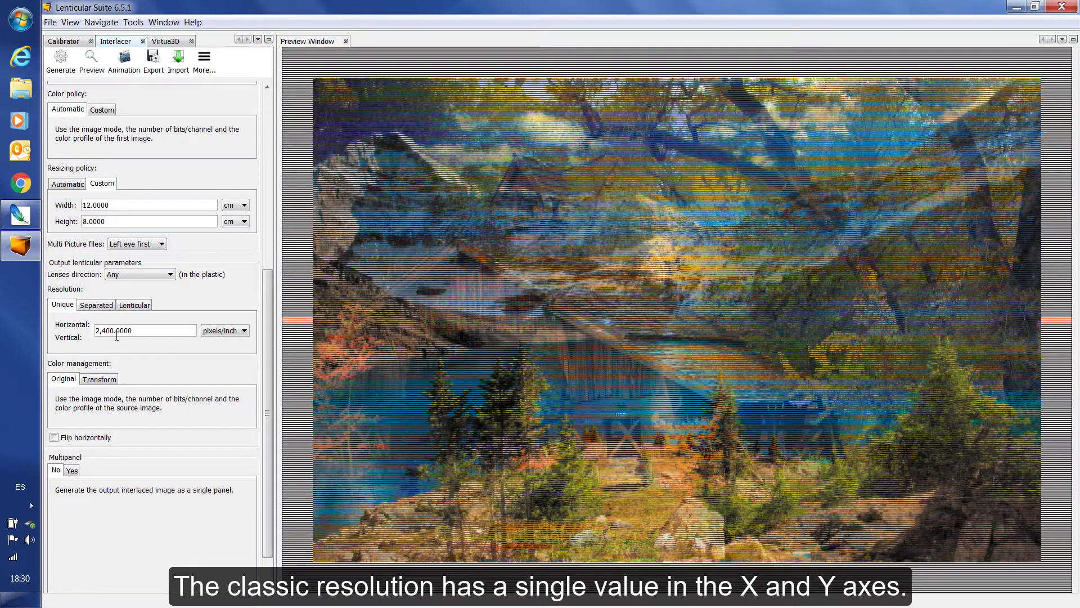
pyautogui.doubleClick(139, 332)
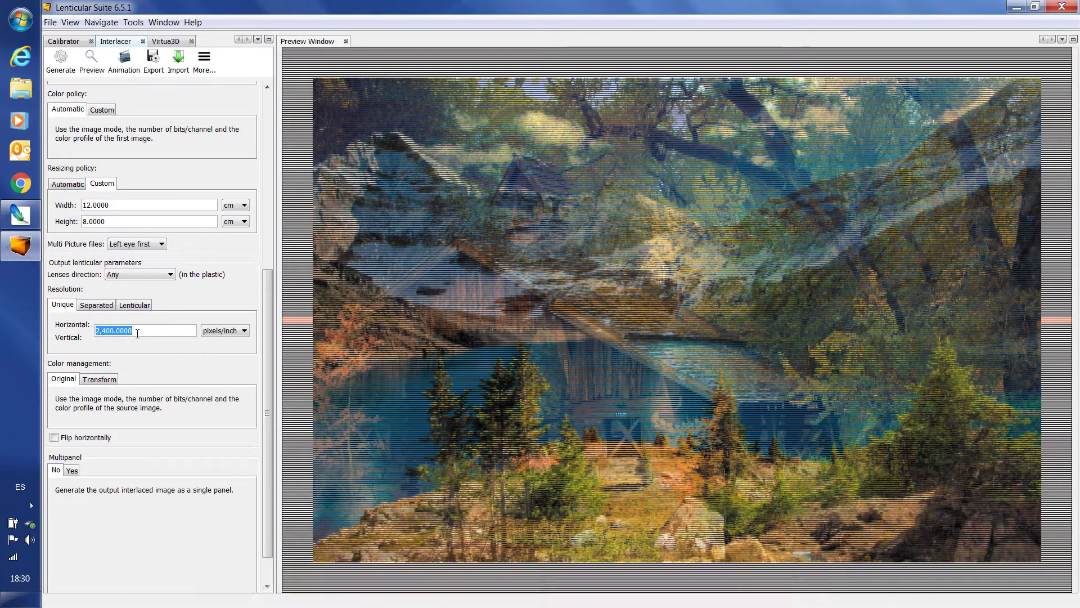
pyautogui.click(105, 311)
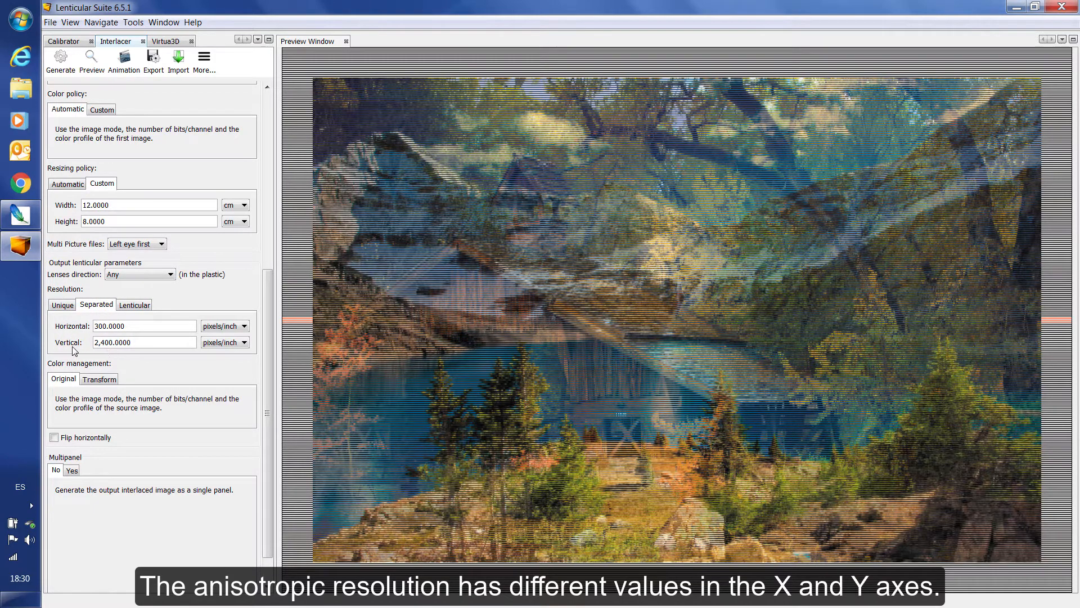
pyautogui.doubleClick(129, 328)
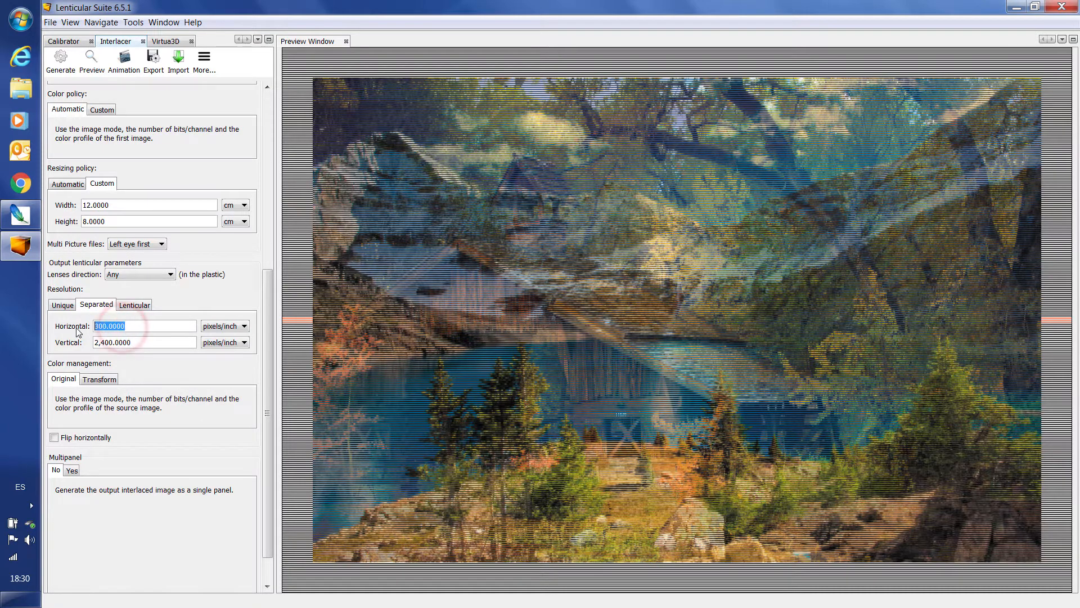
pyautogui.click(134, 342)
pyautogui.moveTo(132, 342); pyautogui.dragTo(88, 342)
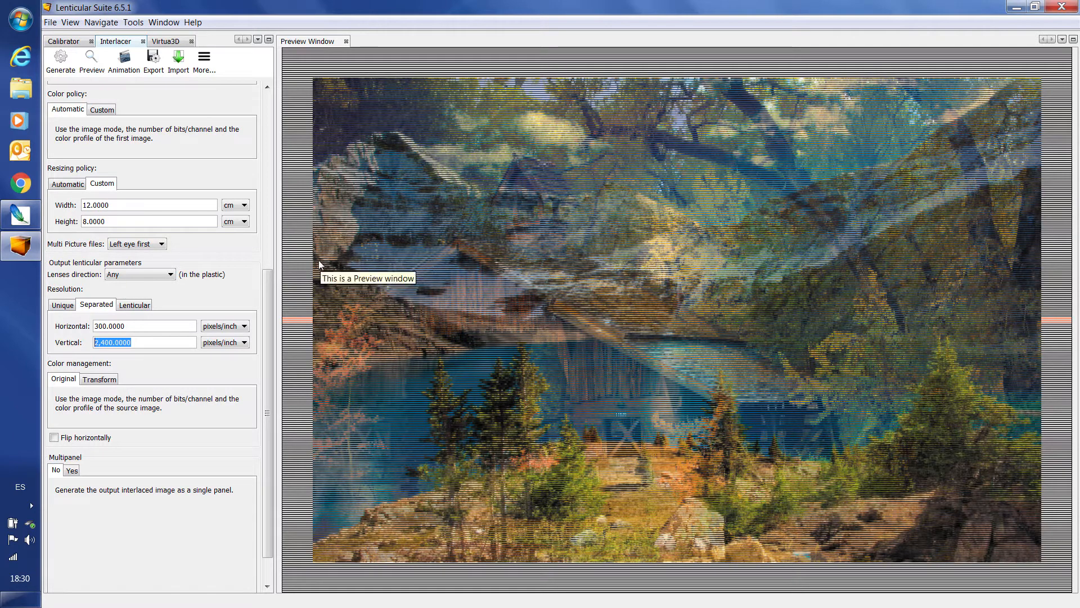
# Generate the interlaced image with the unique 2,400 pixels/inch resolution, overwriting interlacing-2400x2400.tif and accepting the TIFF options.
pyautogui.click(62, 306)
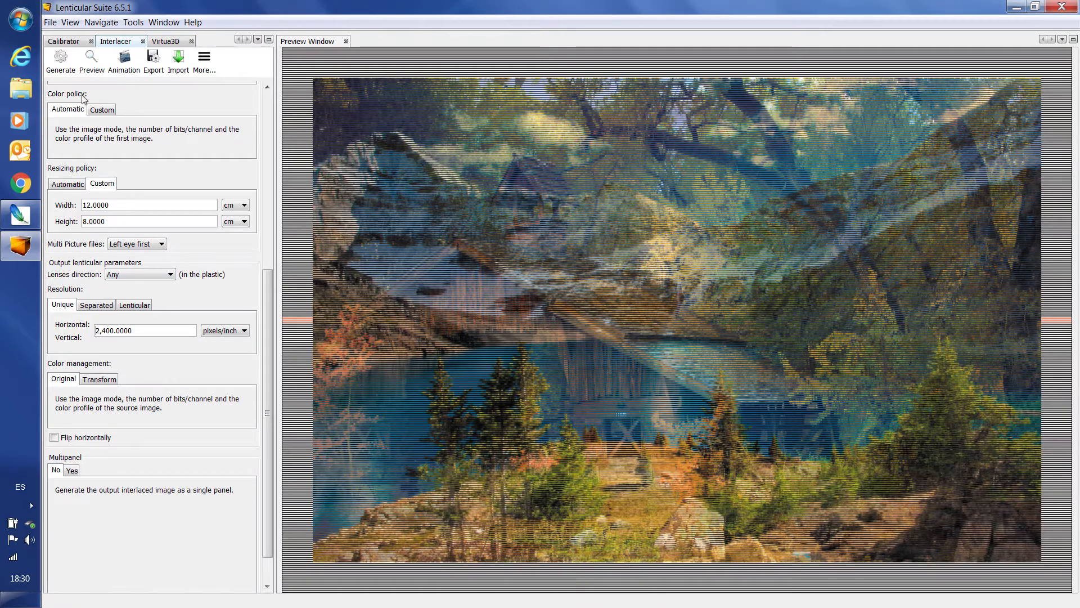
pyautogui.click(66, 62)
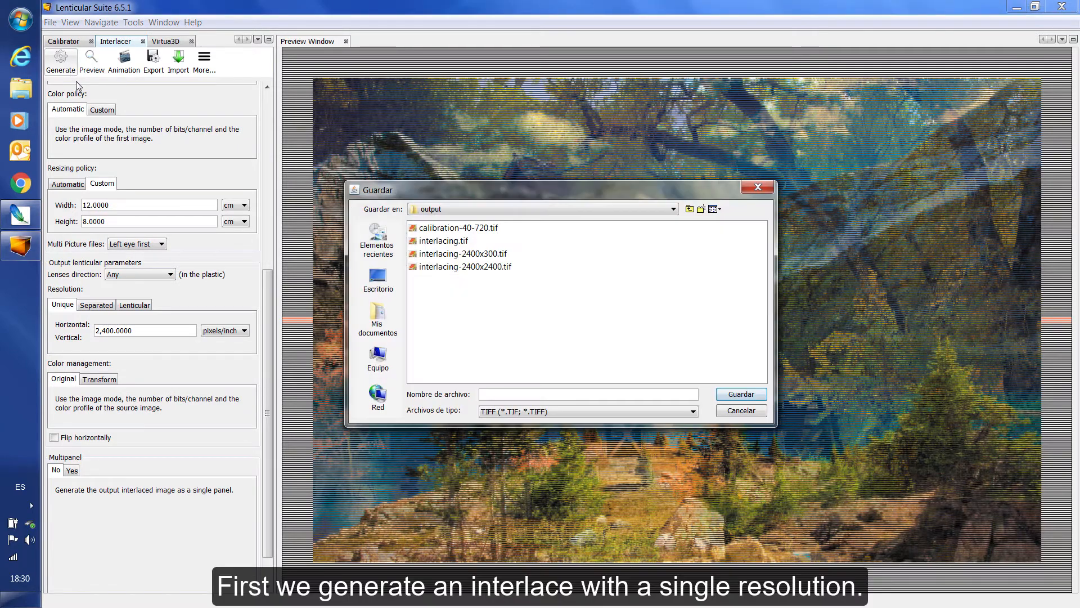
pyautogui.click(478, 267)
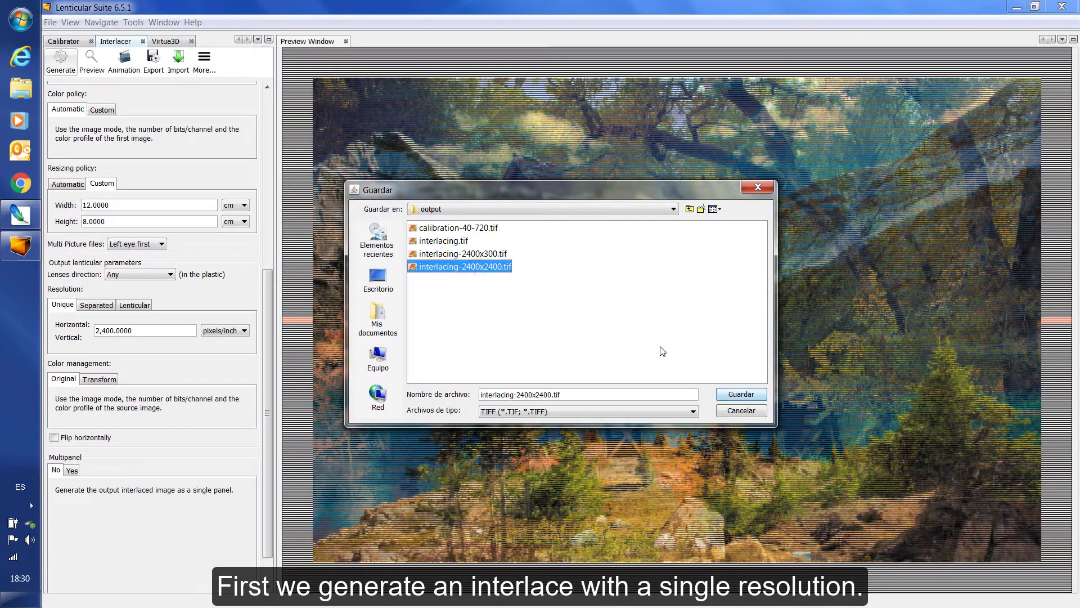
pyautogui.click(737, 396)
pyautogui.click(684, 341)
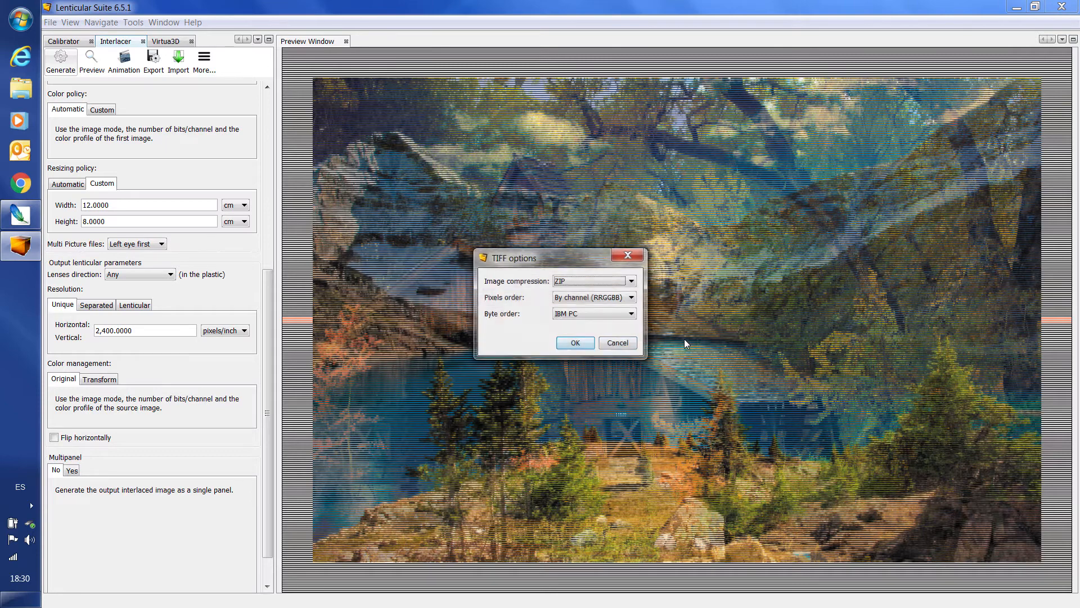
pyautogui.click(581, 344)
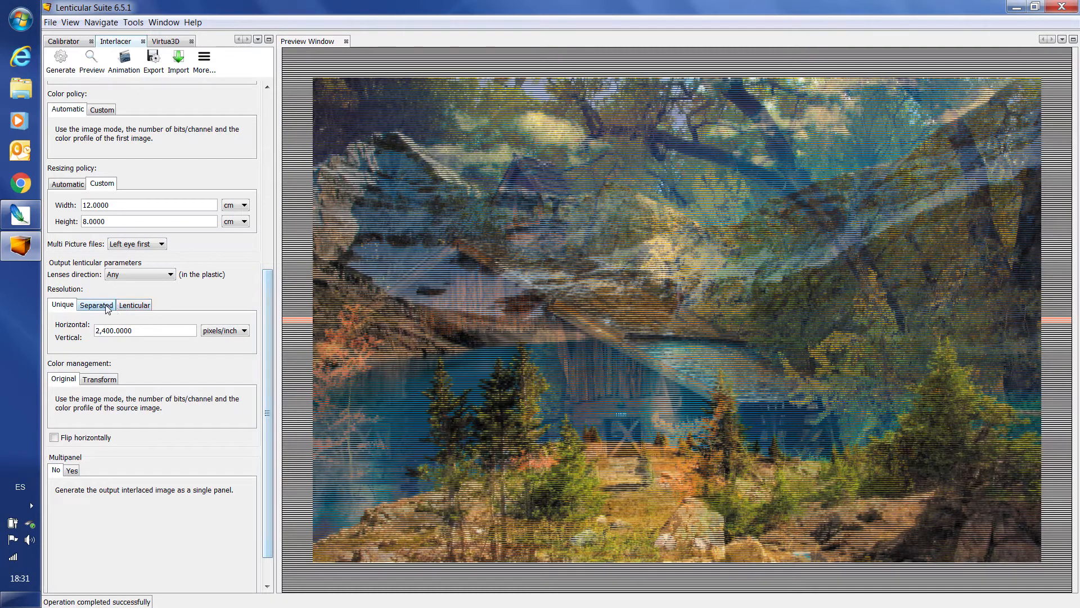
# Generate the interlaced image with lenticular resolution, 2,400 perpendicular and 300 parallel pixels/inch, overwriting interlacing-2400x300.tif and accepting the TIFF options.
pyautogui.click(133, 307)
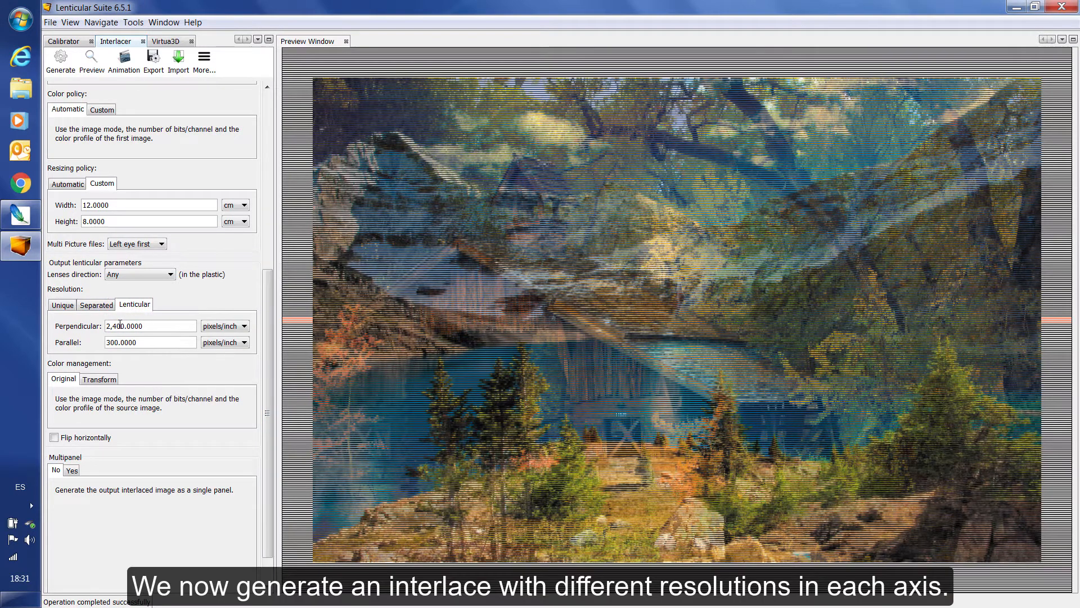
pyautogui.click(145, 325)
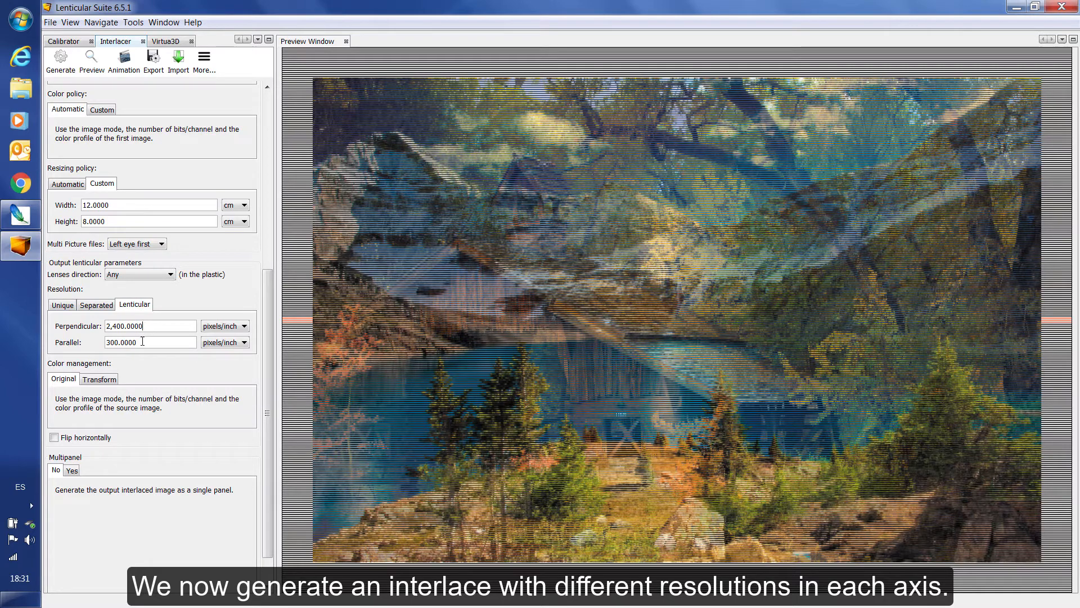
pyautogui.press('Tab')
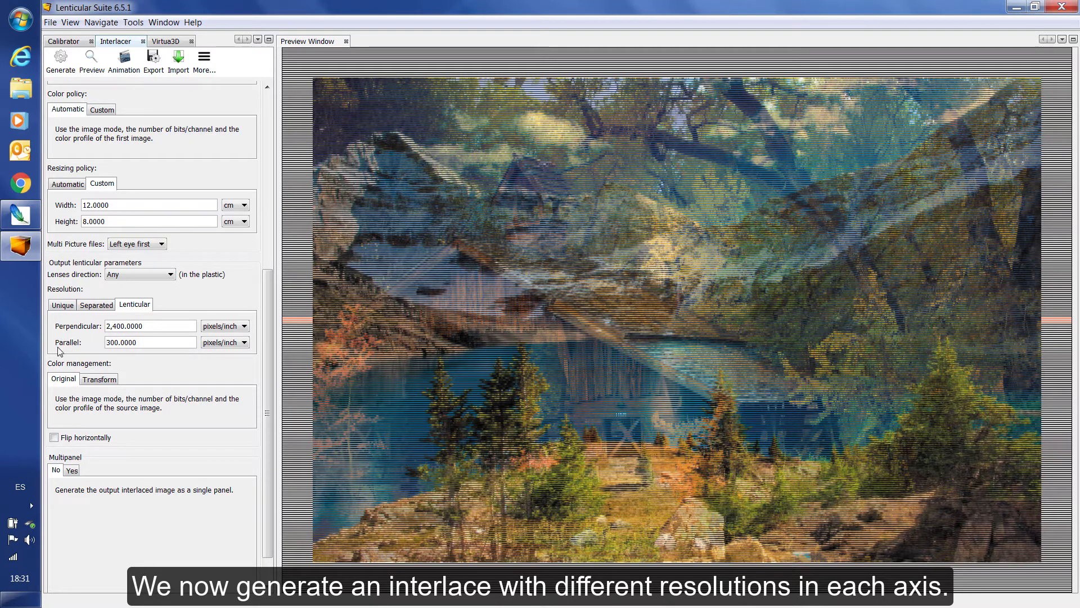
pyautogui.click(67, 74)
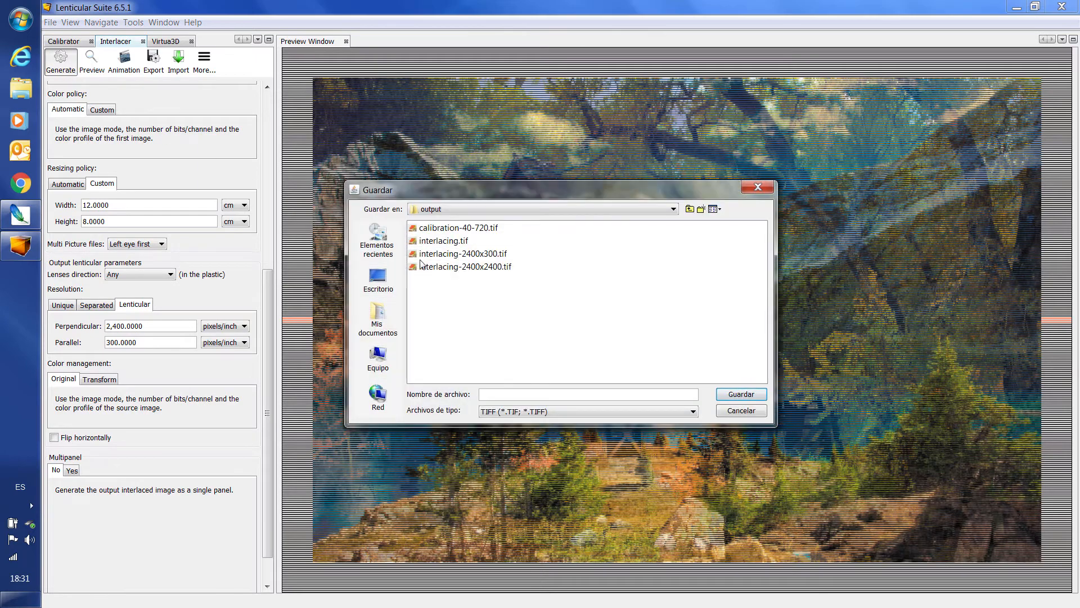
pyautogui.click(470, 254)
pyautogui.click(739, 396)
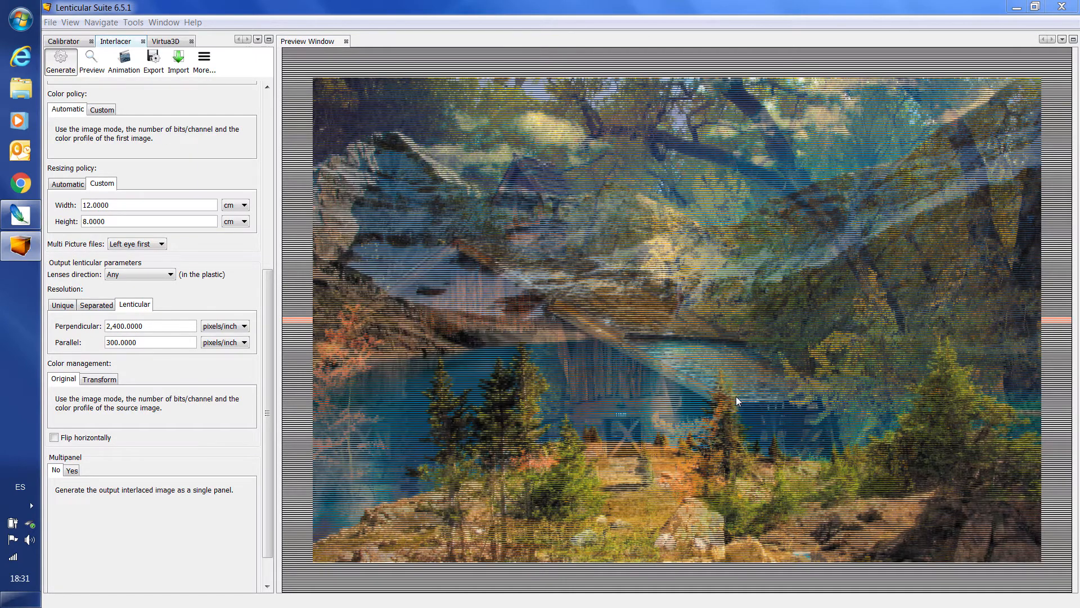
pyautogui.click(683, 340)
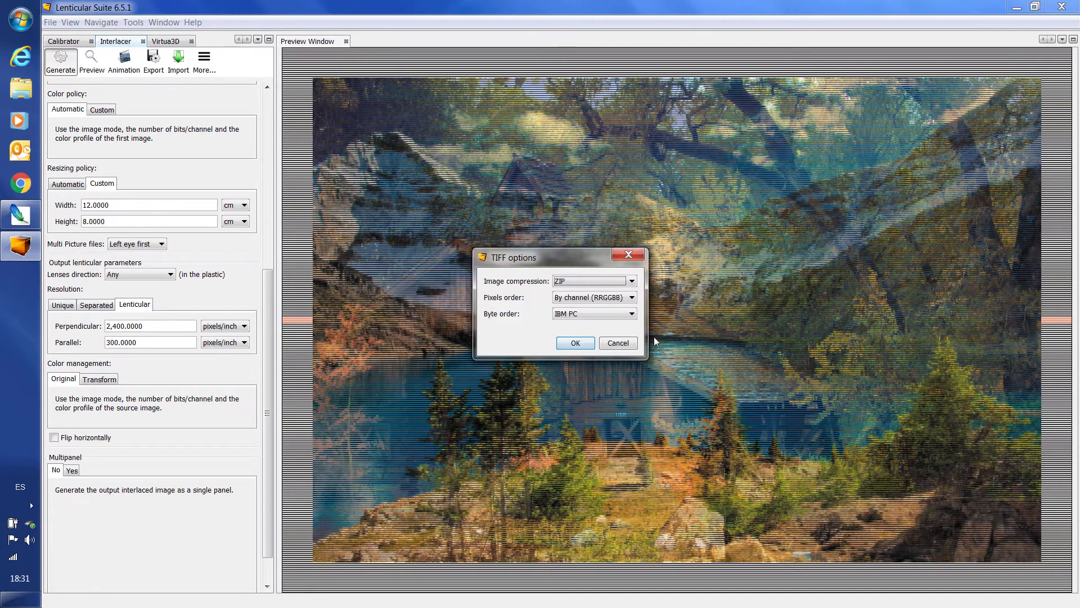
pyautogui.click(579, 344)
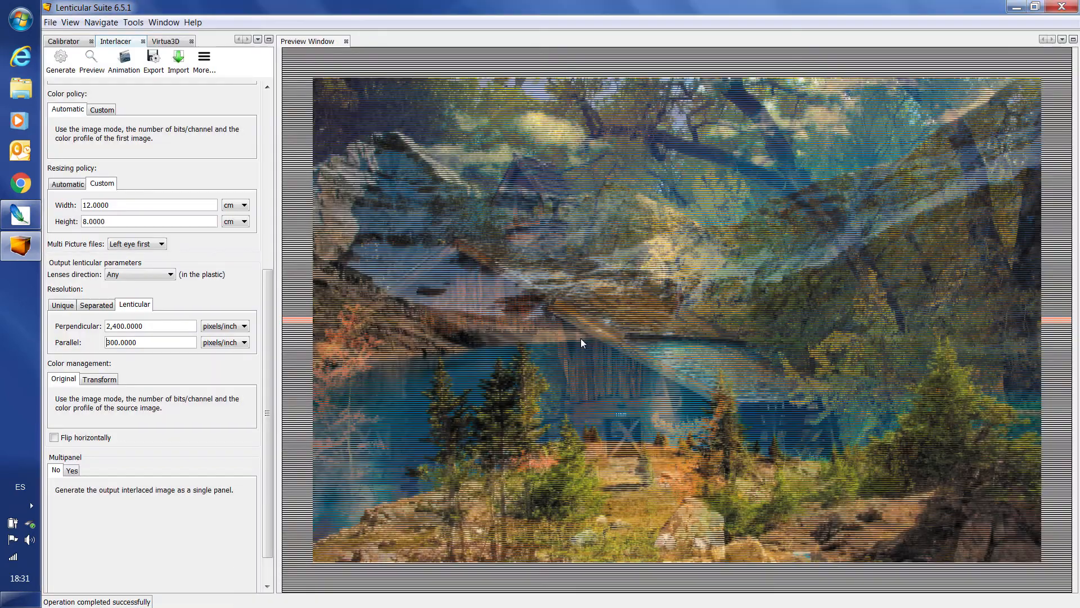
# Switch to Adobe Photoshop and open interlacing-2400x300.tif and interlacing-2400x2400.tif together, accepting the pixel aspect ratio notice.
pyautogui.click(21, 214)
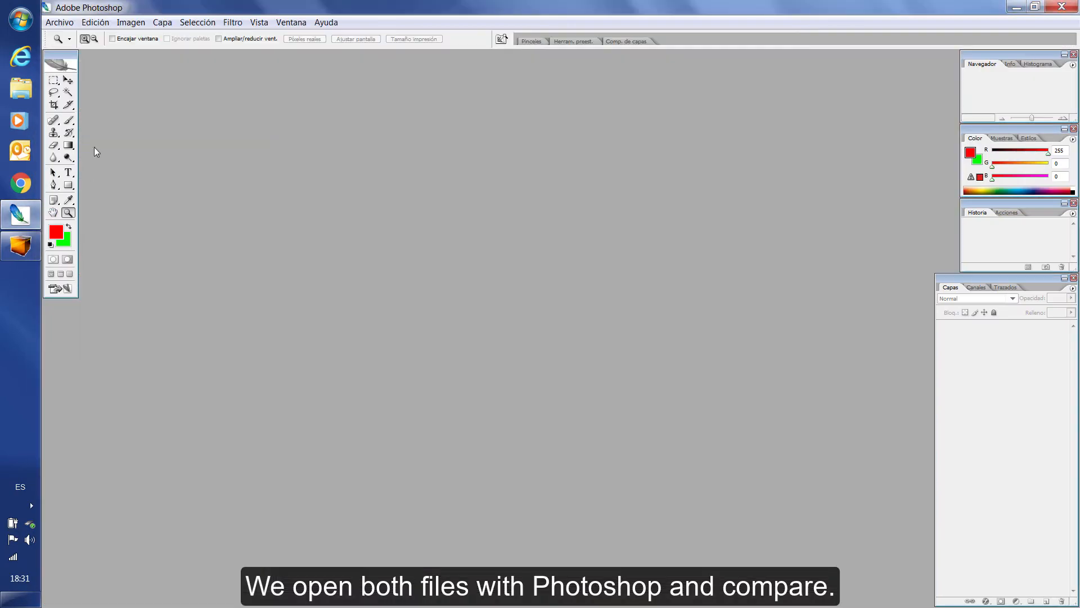
pyautogui.click(59, 22)
pyautogui.click(63, 46)
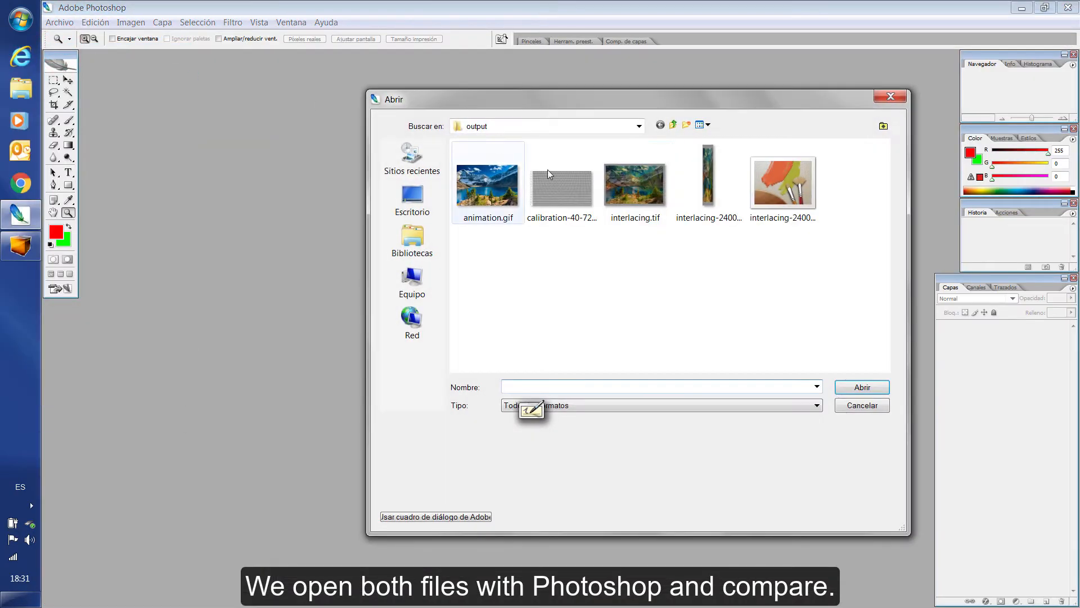
pyautogui.click(709, 183)
pyautogui.keyDown('ctrl'); pyautogui.click(779, 183); pyautogui.keyUp('ctrl')
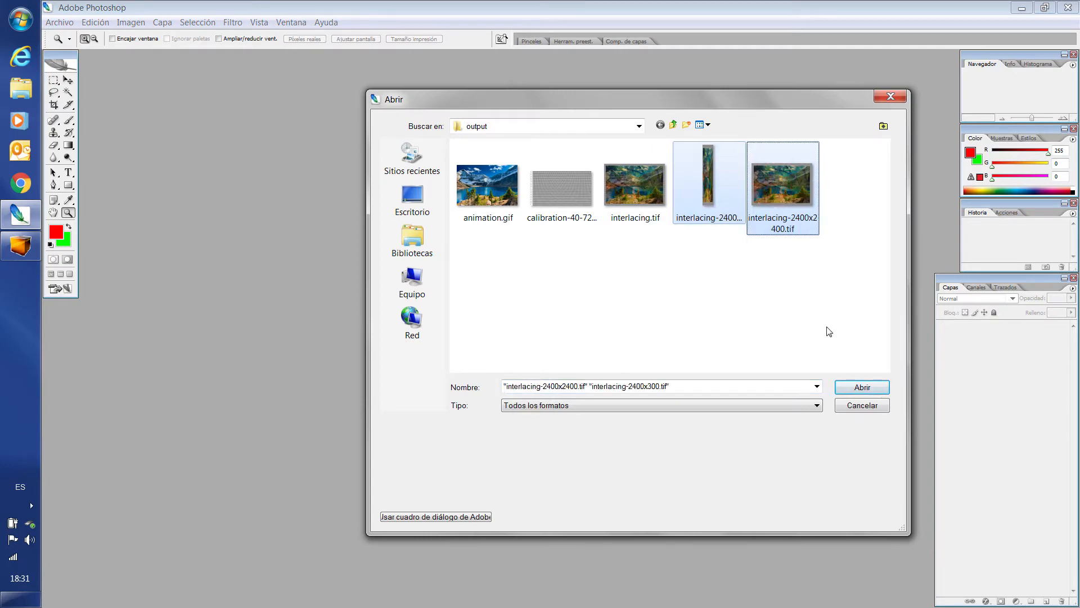
pyautogui.click(861, 387)
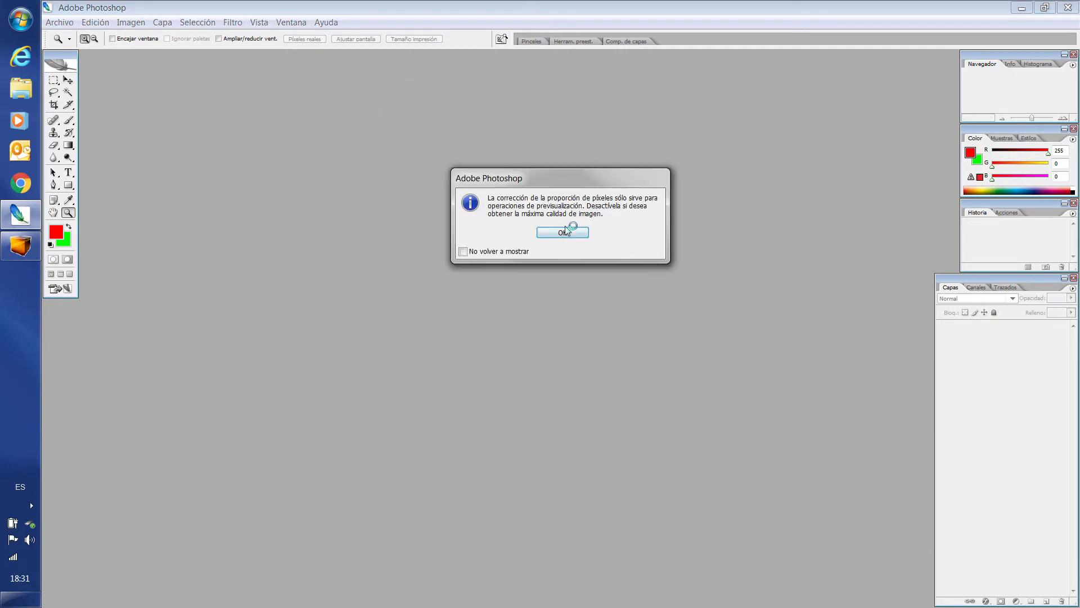
pyautogui.click(564, 231)
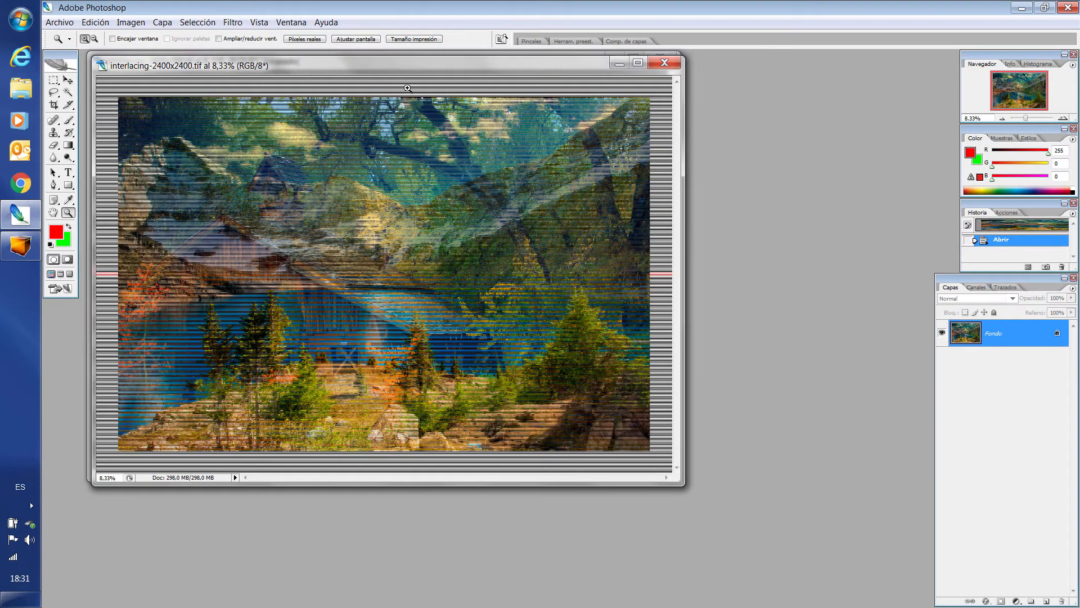
# Arrange the two open image windows side by side as a vertical mosaic.
pyautogui.click(290, 22)
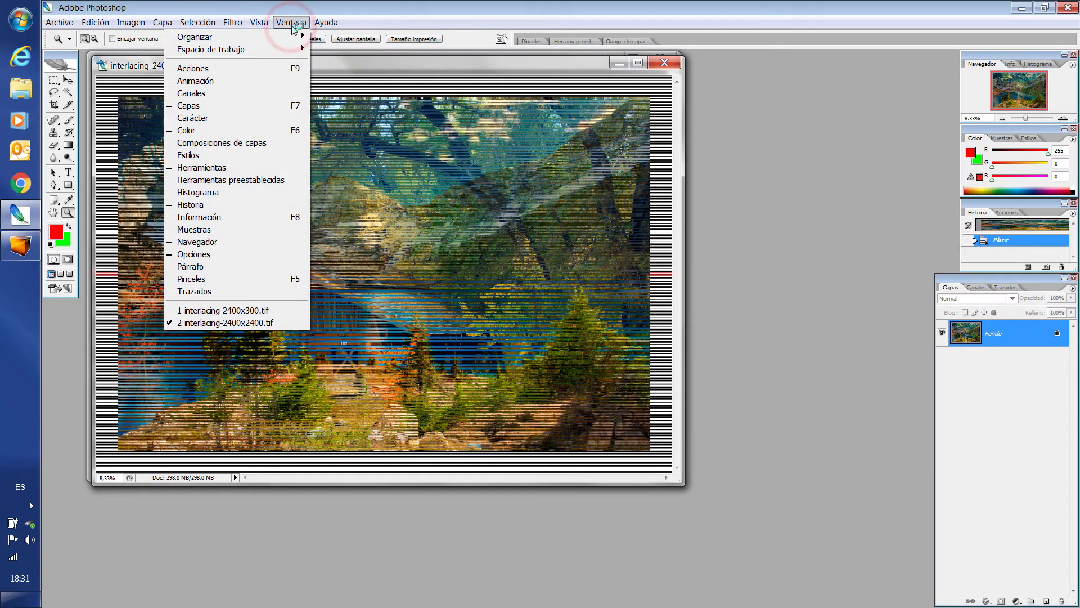
pyautogui.moveTo(290, 39)
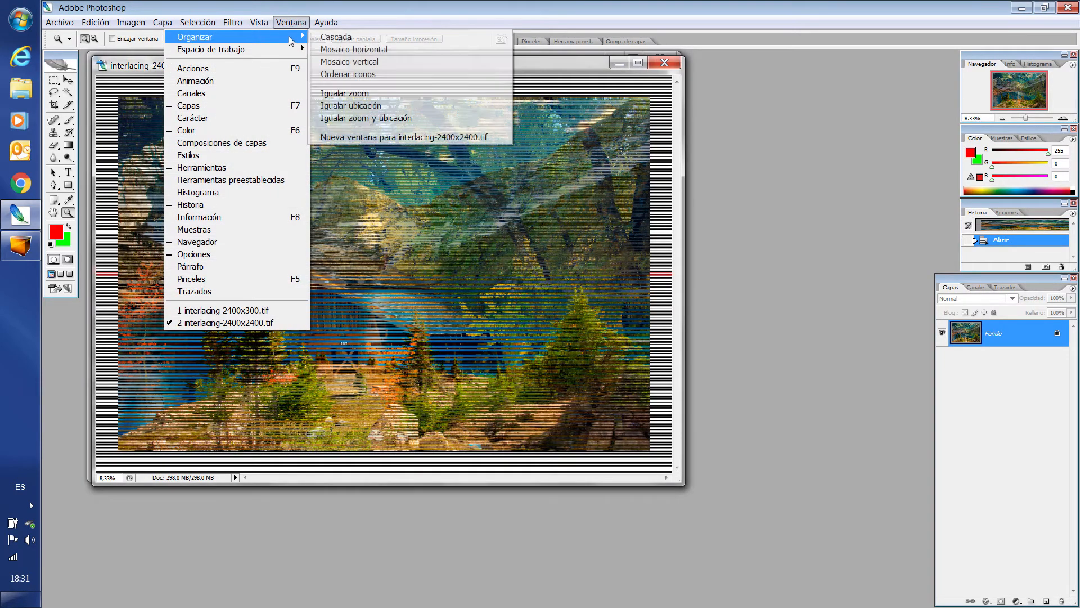
pyautogui.click(372, 64)
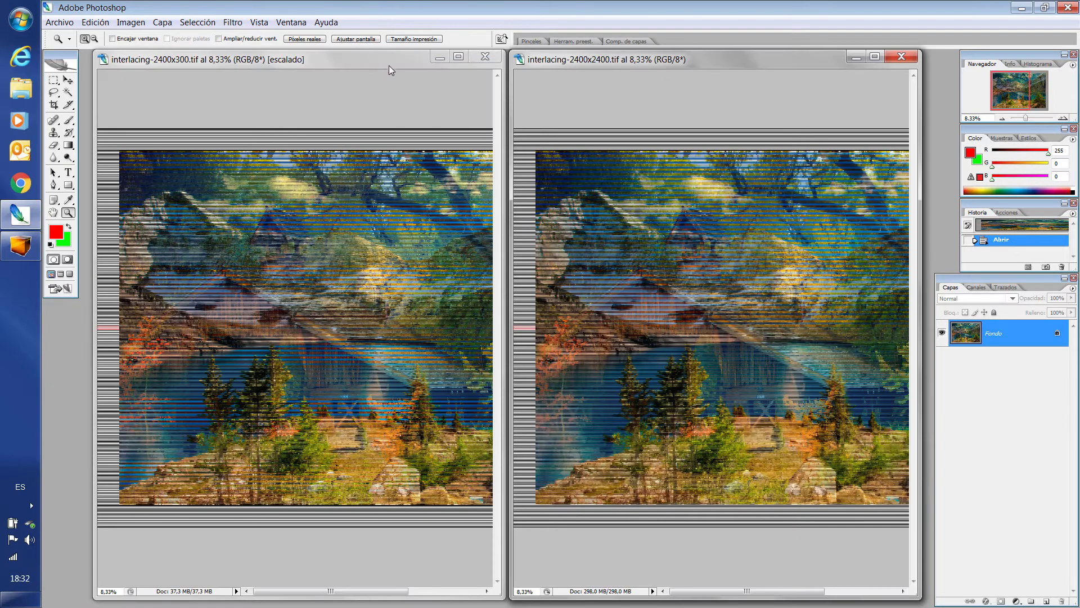
# Magnify interlacing-2400x2400.tif to 600% on the bright foliage in the upper part of the image to examine its interlaced strips.
pyautogui.click(713, 232)
pyautogui.click(712, 233)
pyautogui.click(712, 235)
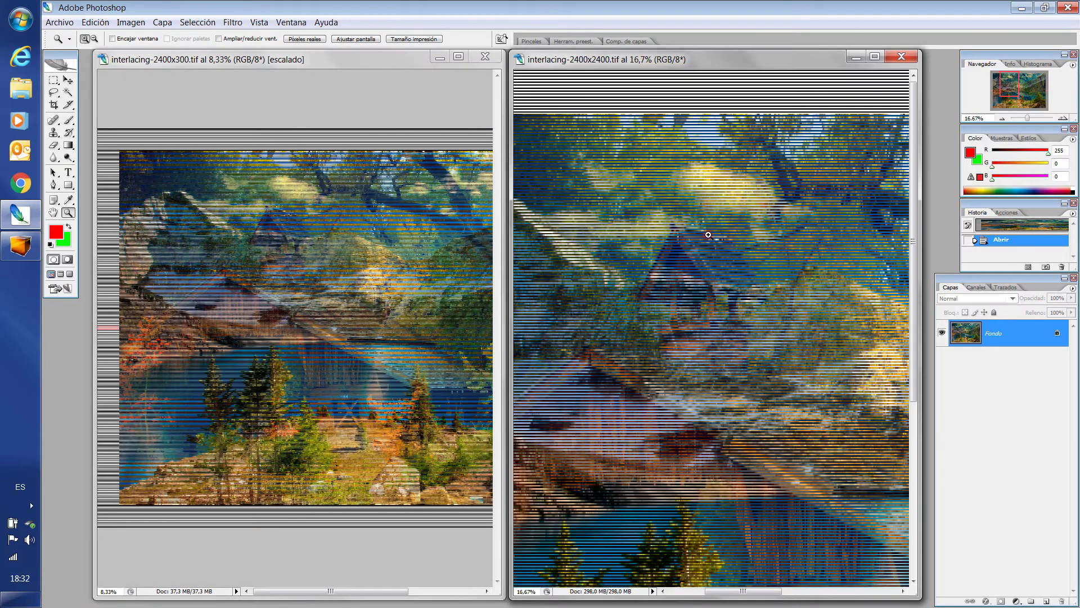
pyautogui.click(710, 238)
pyautogui.click(711, 236)
pyautogui.click(712, 237)
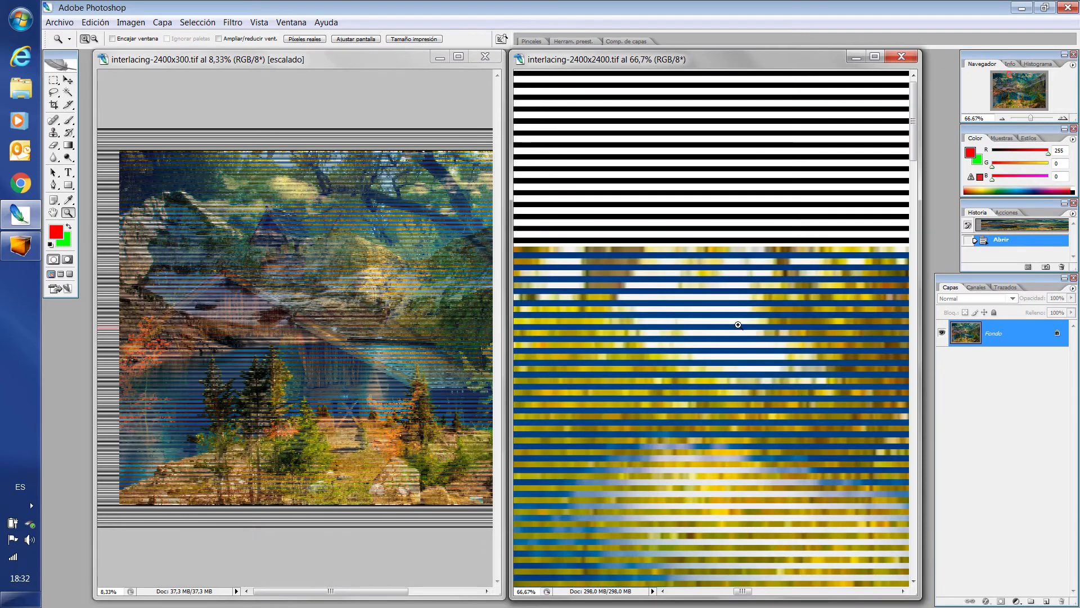
pyautogui.click(752, 435)
pyautogui.click(760, 450)
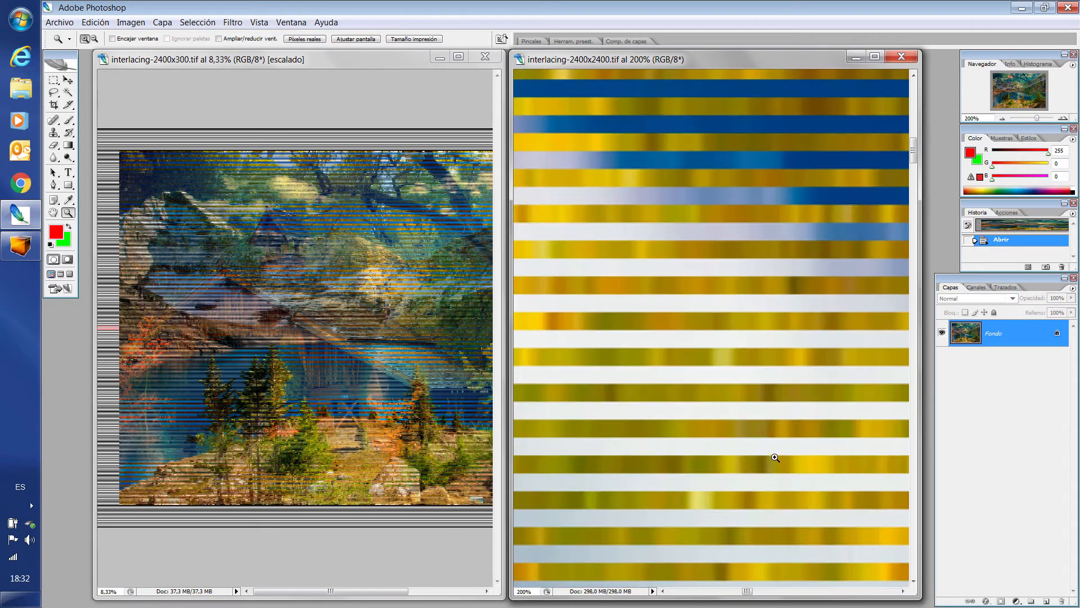
pyautogui.click(775, 456)
pyautogui.click(775, 454)
pyautogui.click(773, 451)
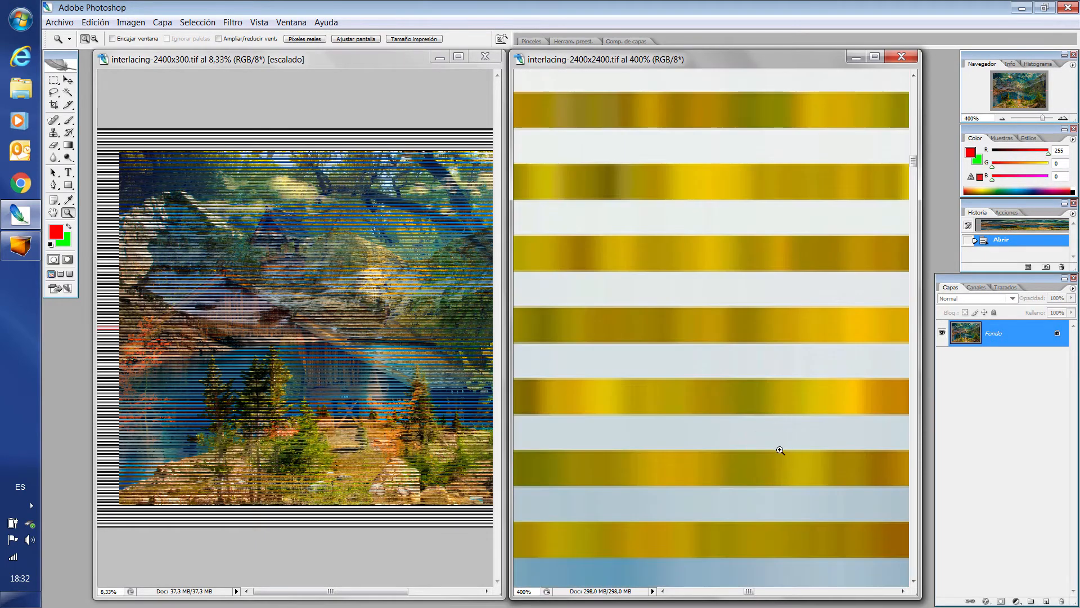
pyautogui.click(783, 484)
pyautogui.click(777, 502)
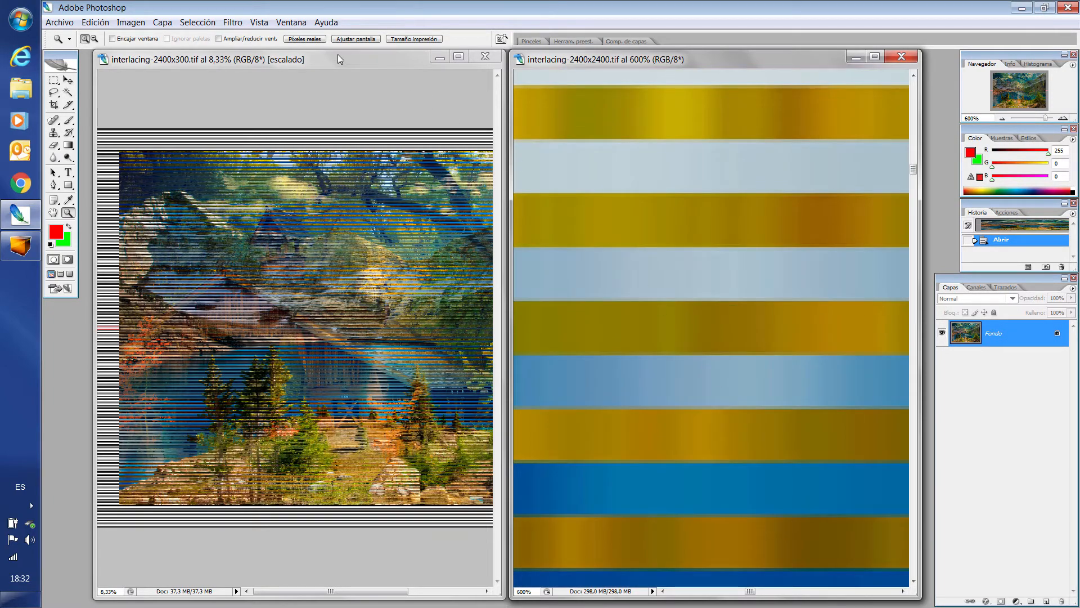
# Match the zoom and location of interlacing-2400x300.tif to the 600% view of interlacing-2400x2400.tif for a close-up comparison.
pyautogui.click(291, 23)
pyautogui.moveTo(293, 37)
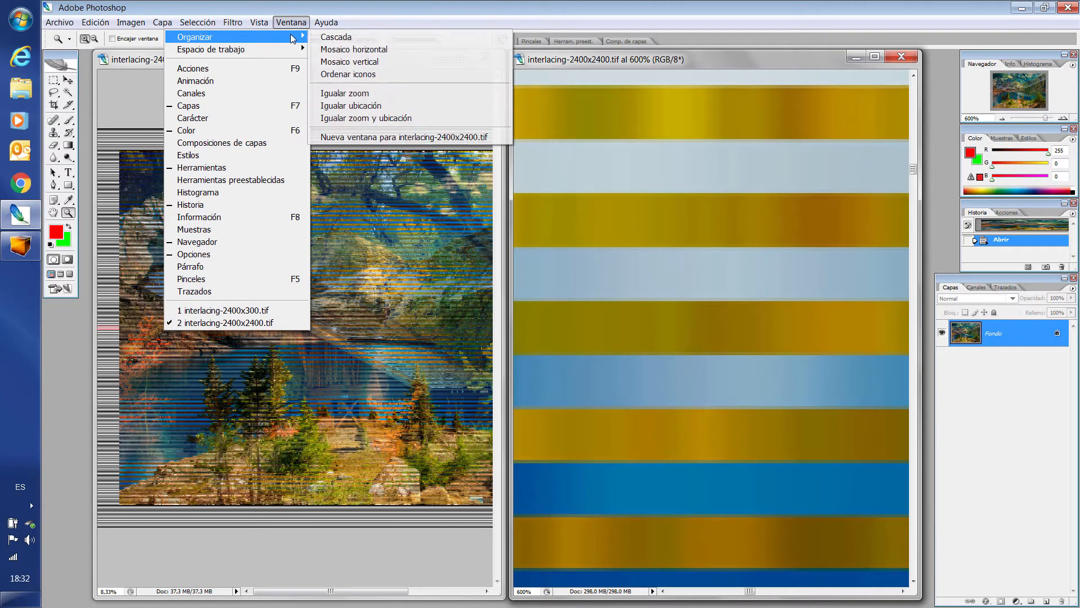
pyautogui.click(377, 118)
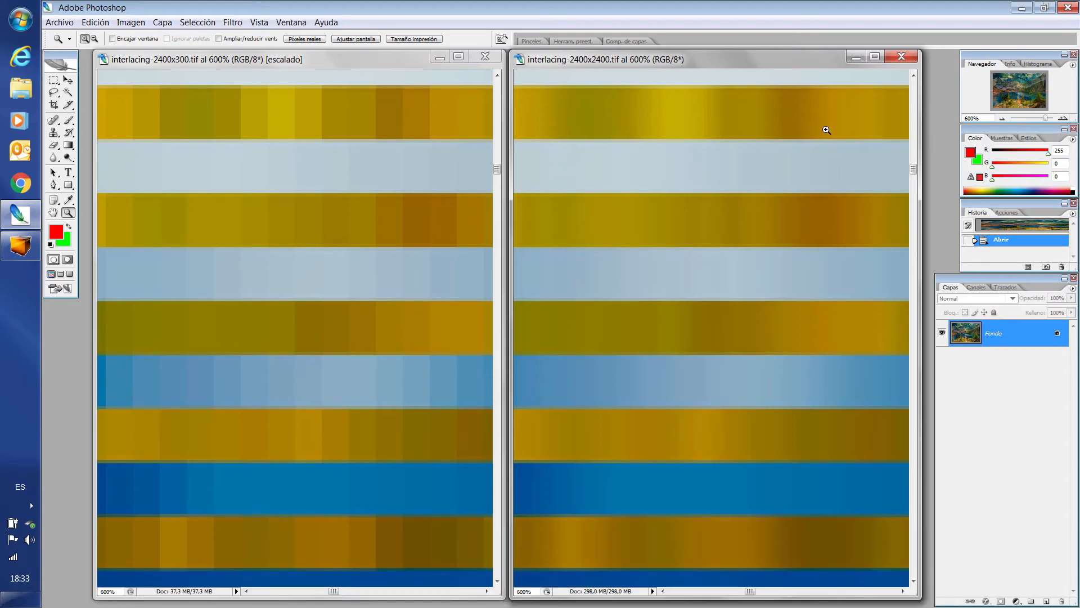
# Reduce the magnification of interlacing-2400x2400.tif to 25% and centre the view on the area around the lakeshore and treetops.
pyautogui.click(1002, 118)
pyautogui.click(1002, 118)
pyautogui.click(1002, 118)
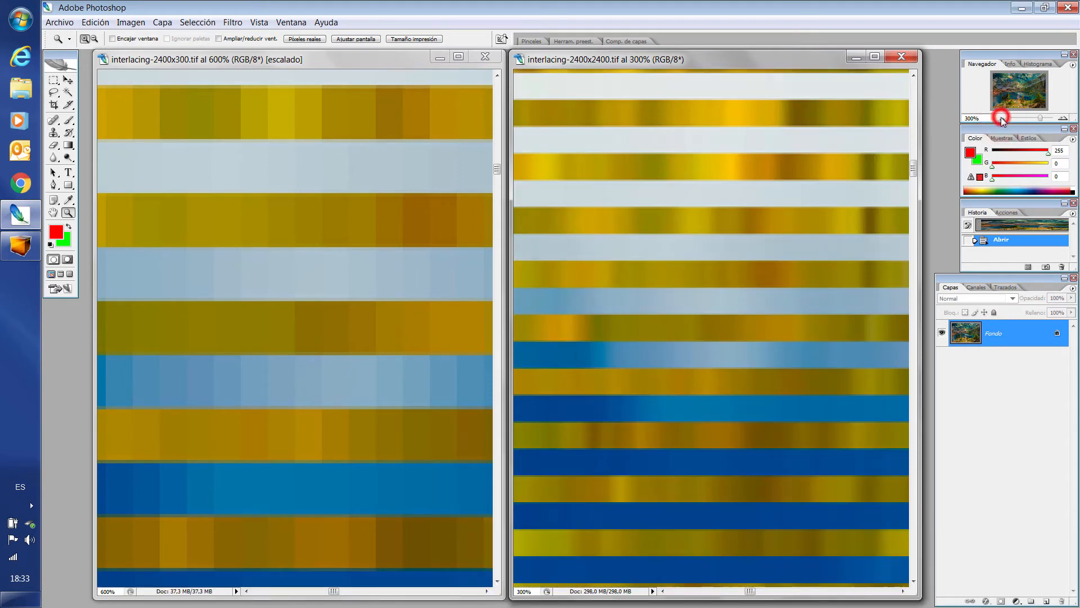
pyautogui.click(1002, 118)
pyautogui.click(1002, 118)
pyautogui.click(1003, 118)
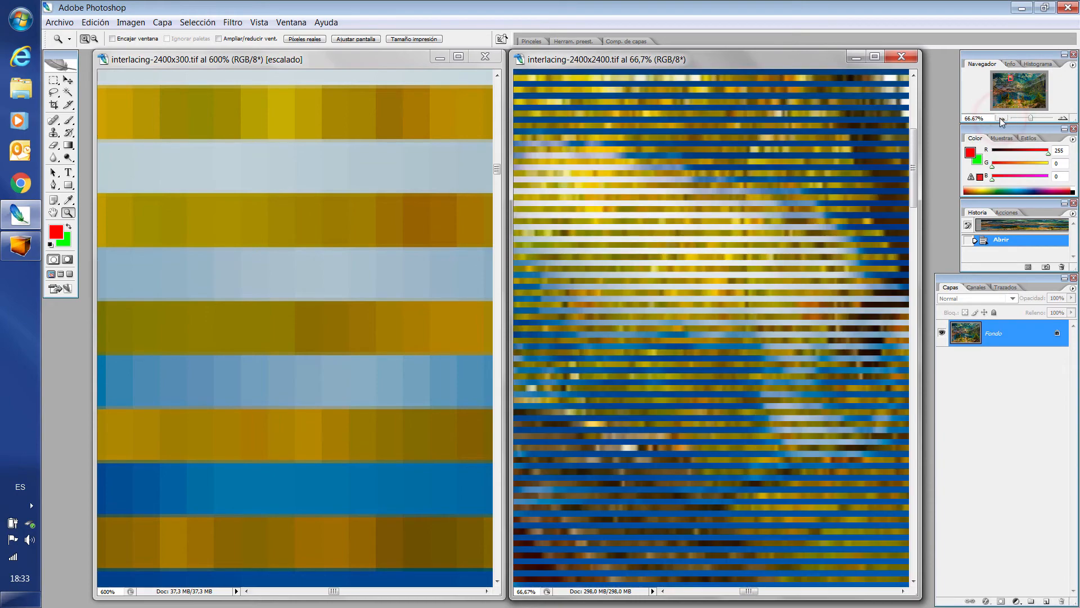
pyautogui.click(1002, 118)
pyautogui.click(1002, 119)
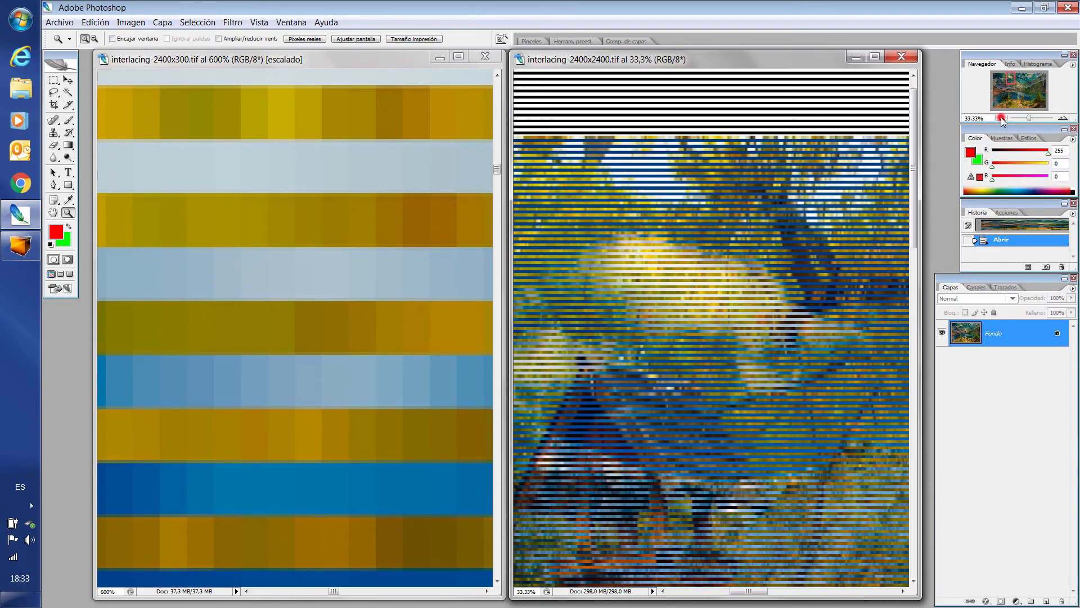
pyautogui.moveTo(1014, 80); pyautogui.dragTo(1014, 91)
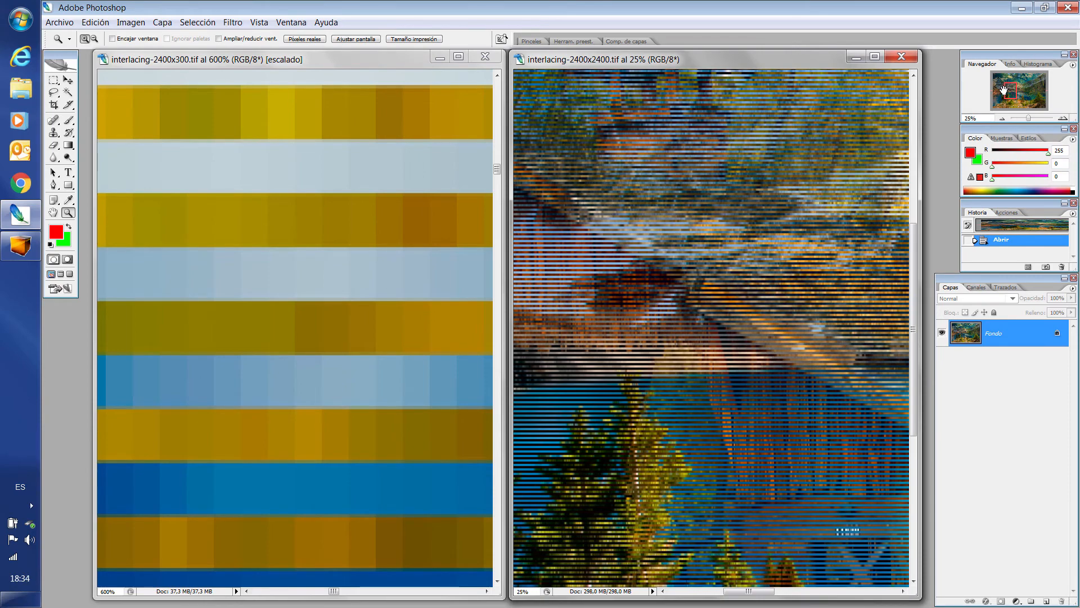
# Match both image windows in zoom and location at 25% to compare the lakeshore area.
pyautogui.click(290, 24)
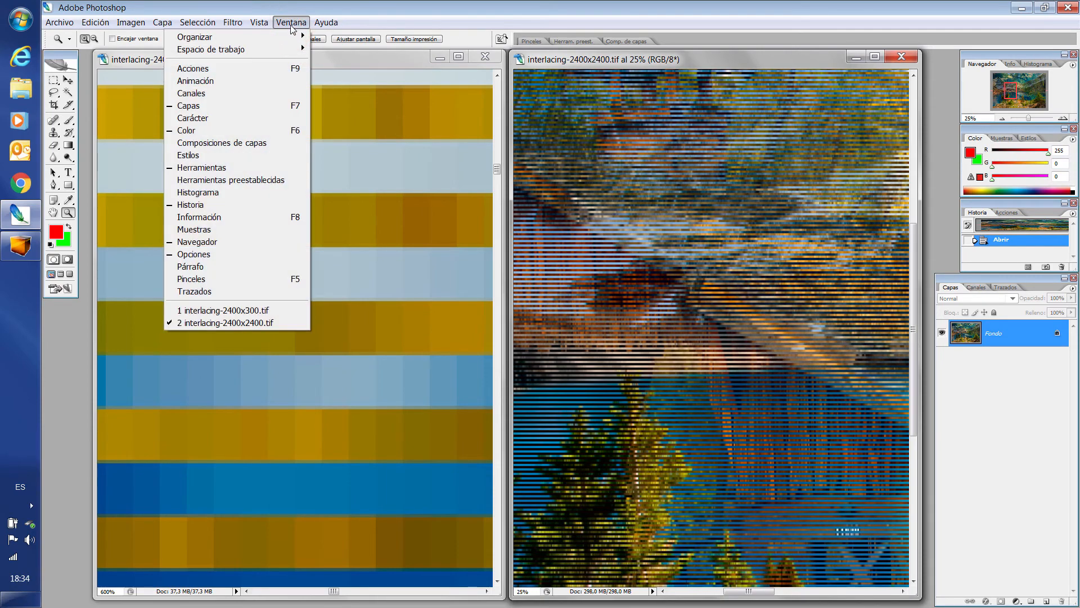
pyautogui.moveTo(293, 40)
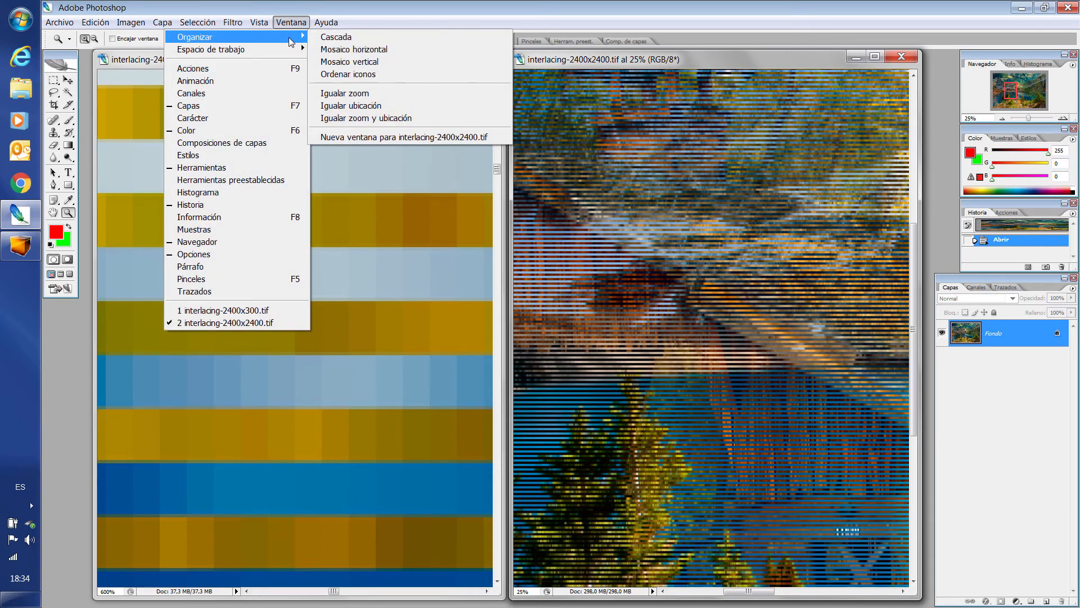
pyautogui.click(380, 118)
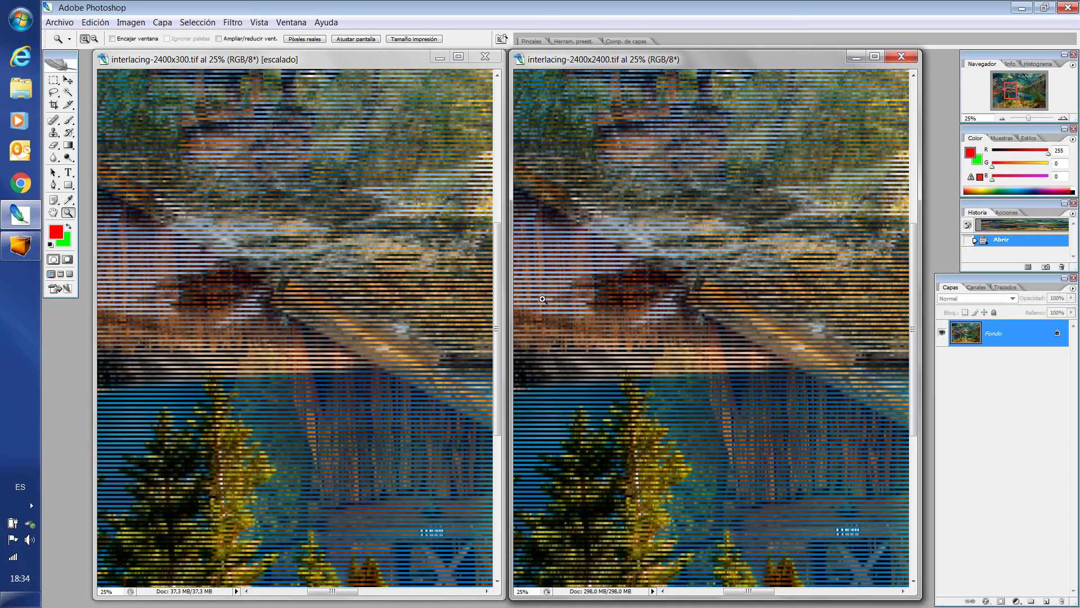